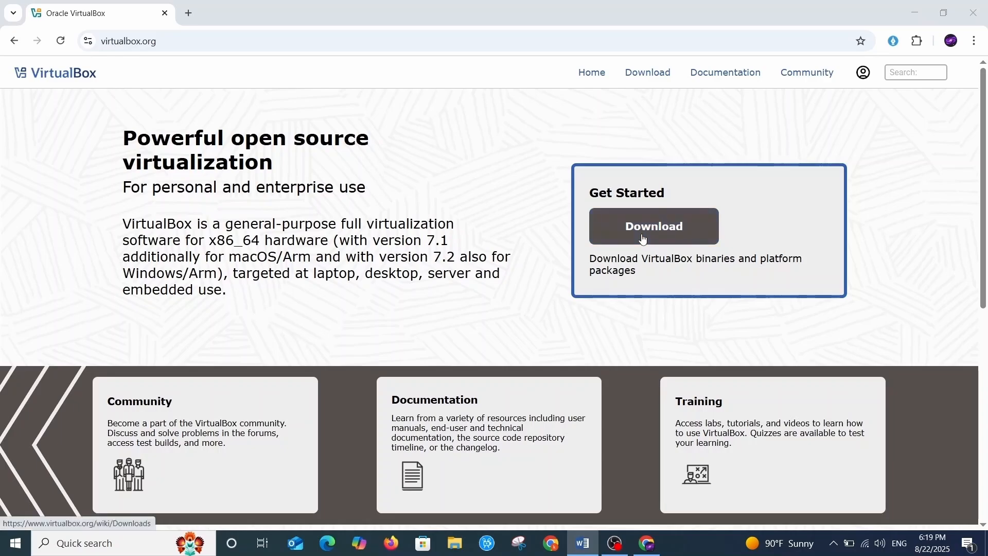
Download the VirtualBox 7.2.0 platform package for Windows hosts
{"action": "left_click", "coordinate": [643, 239]}
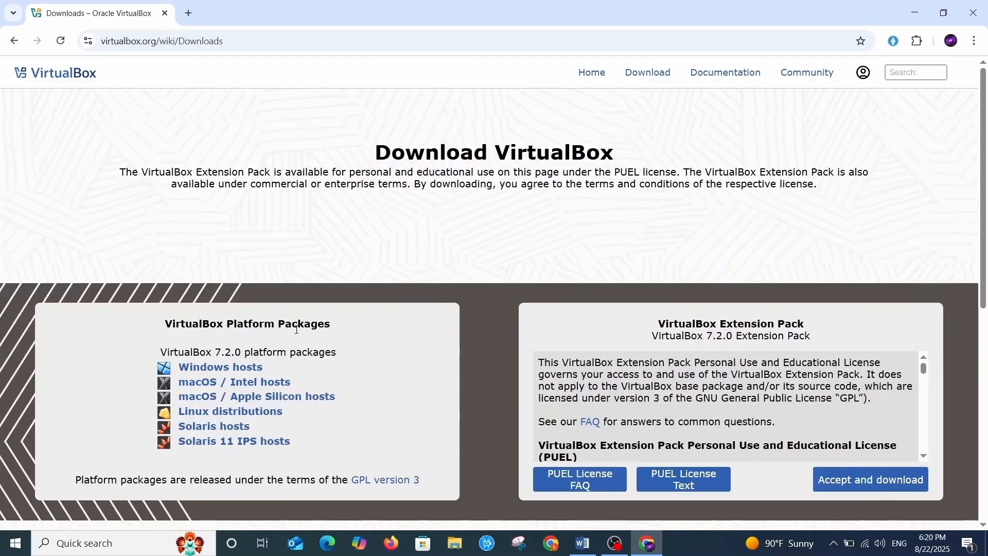
{"action": "left_click", "coordinate": [244, 370]}
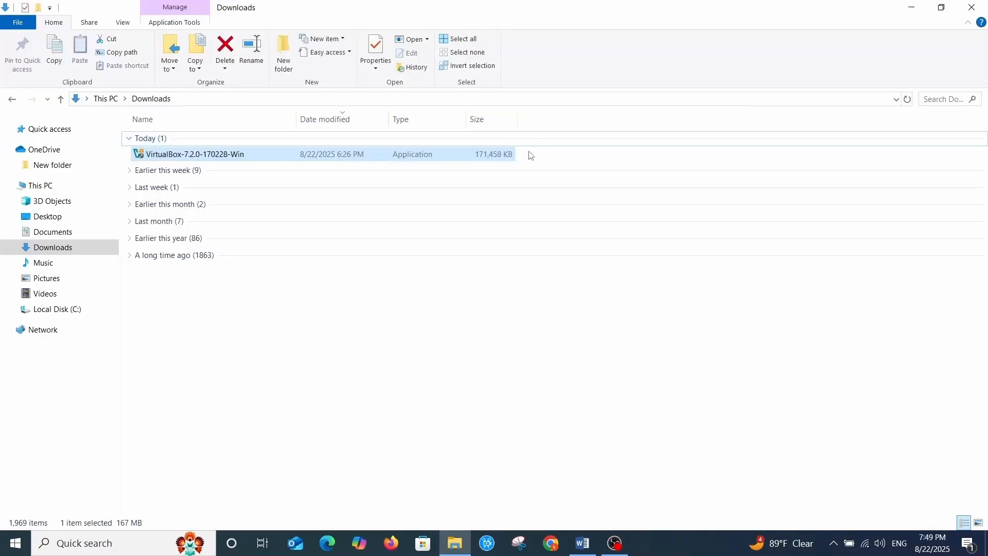
Launch the VirtualBox-7.2.0-170228-Win installer from Downloads and accept the terms of its license agreement
{"action": "double_click", "coordinate": [455, 154]}
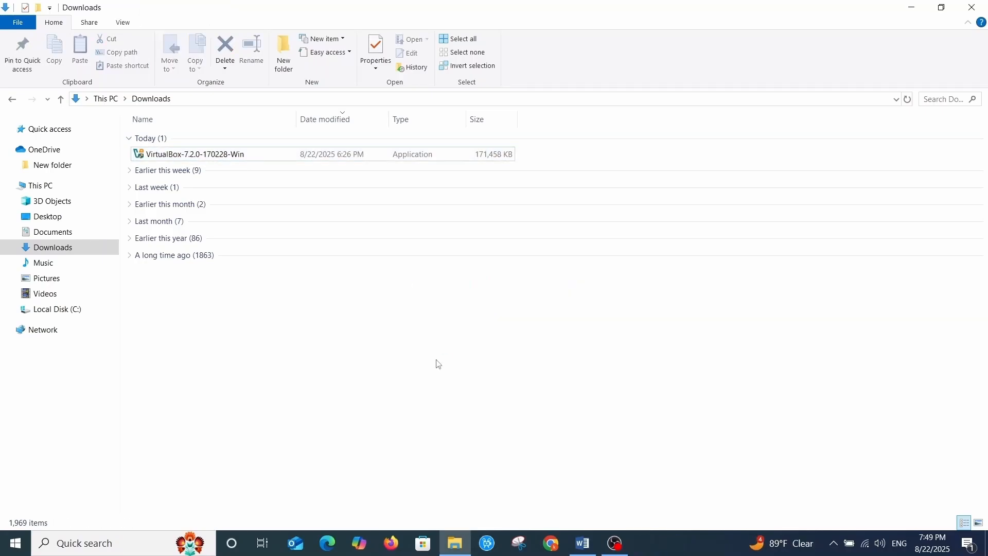
{"action": "left_click", "coordinate": [559, 376]}
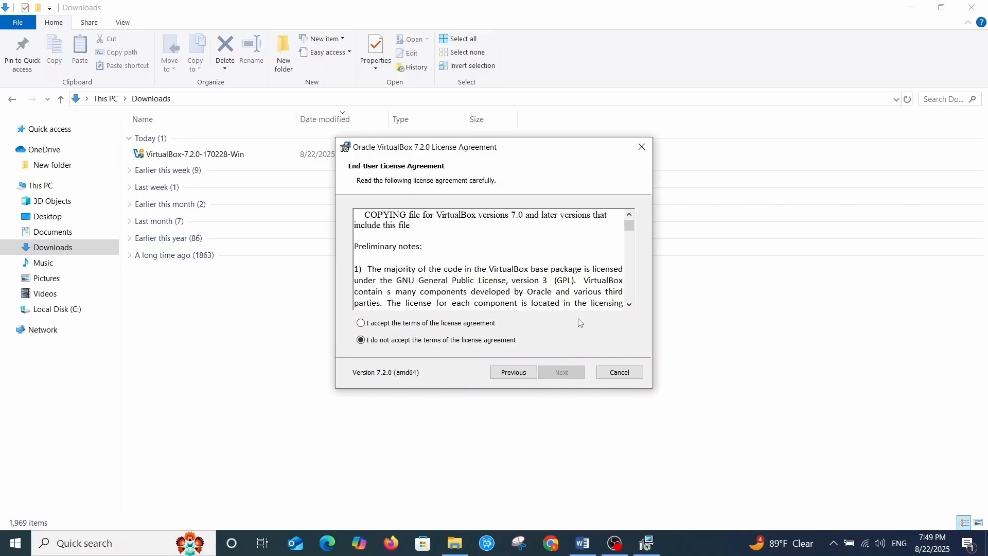
{"action": "left_click", "coordinate": [371, 326]}
{"action": "left_click", "coordinate": [561, 373]}
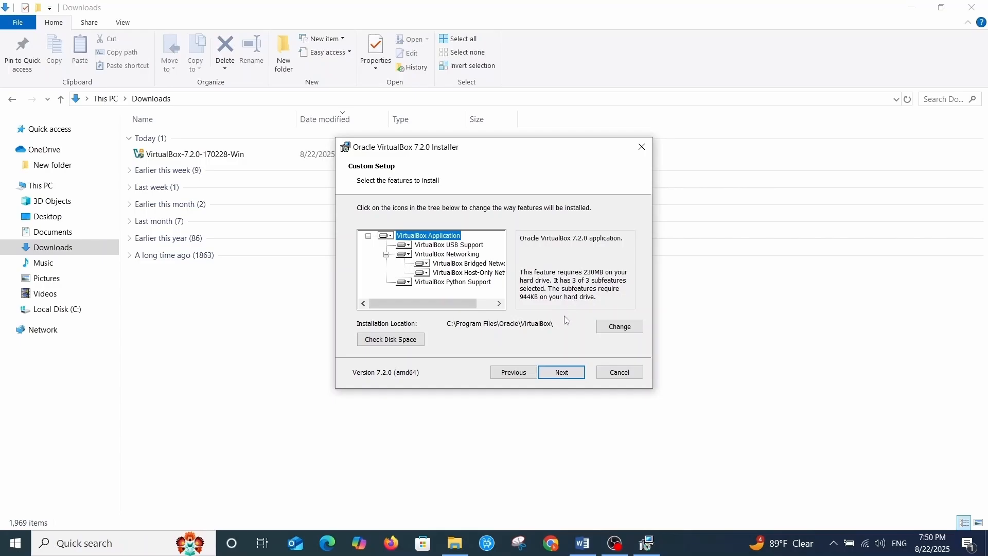
Install VirtualBox 7.2.0 with the default features, location and startup options, and start it when setup finishes
{"action": "left_click", "coordinate": [561, 372]}
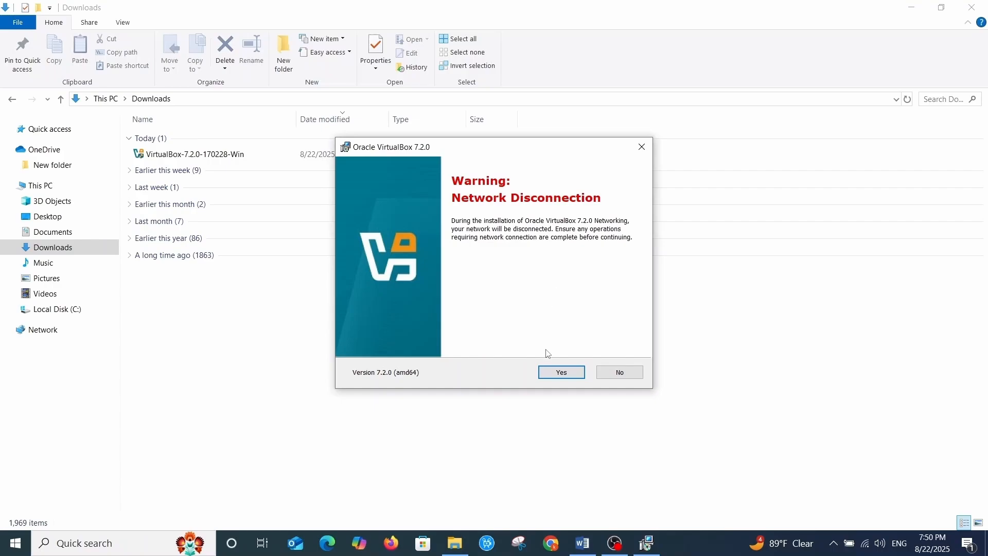
{"action": "left_click", "coordinate": [560, 372]}
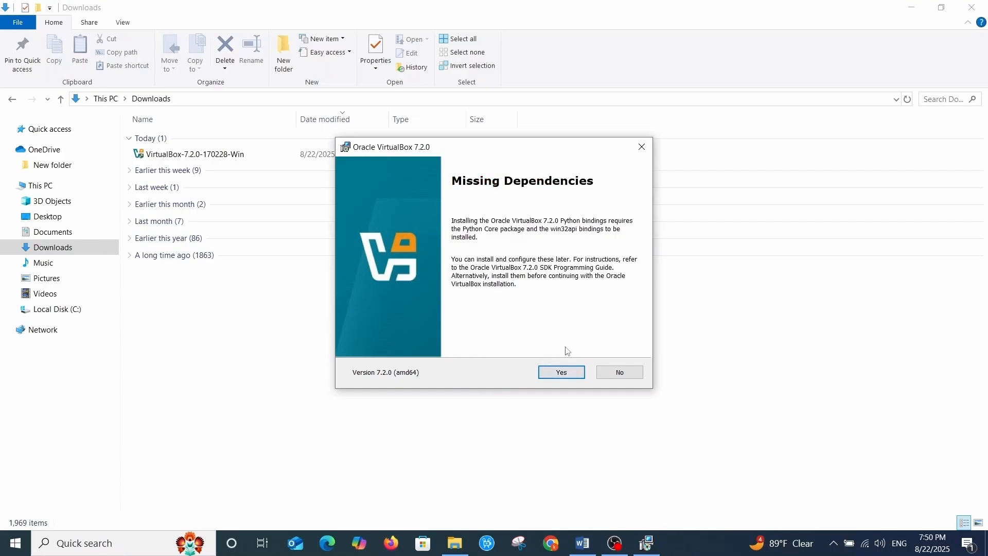
{"action": "left_click", "coordinate": [562, 372]}
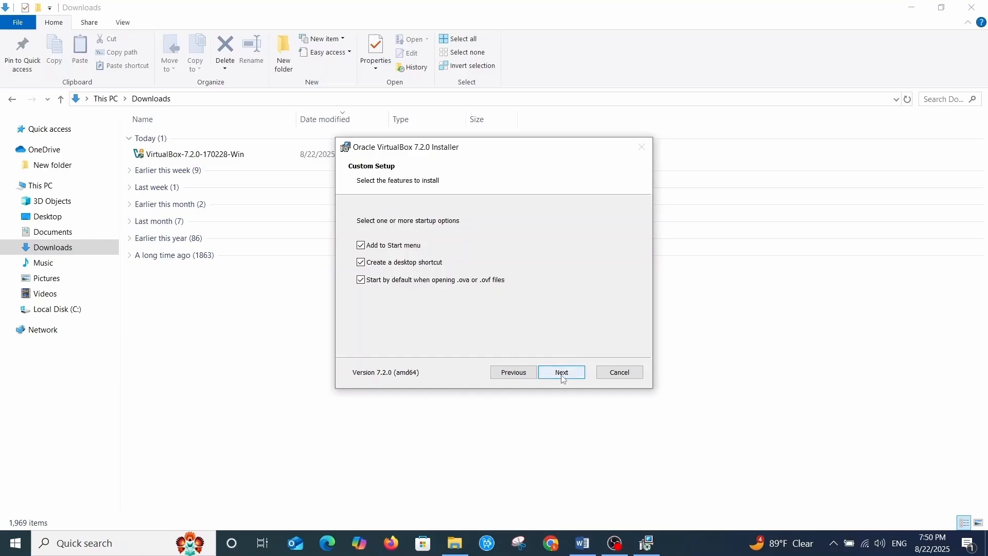
{"action": "left_click", "coordinate": [564, 372]}
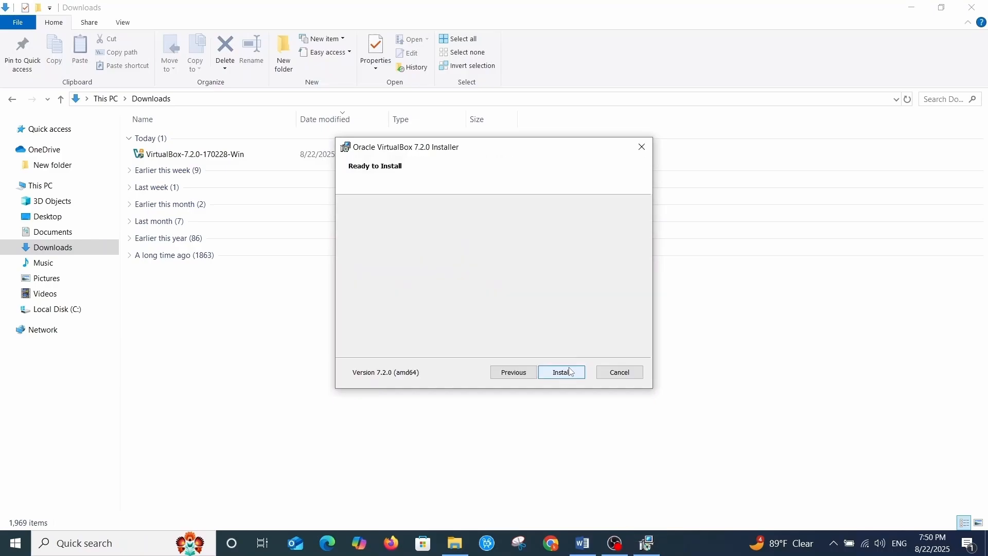
{"action": "left_click", "coordinate": [566, 376]}
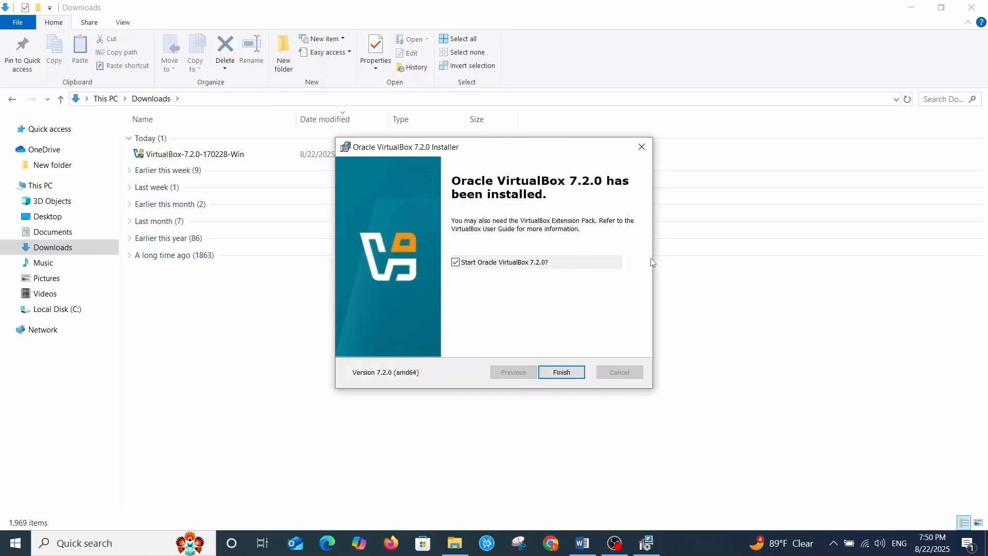
{"action": "left_click", "coordinate": [572, 372]}
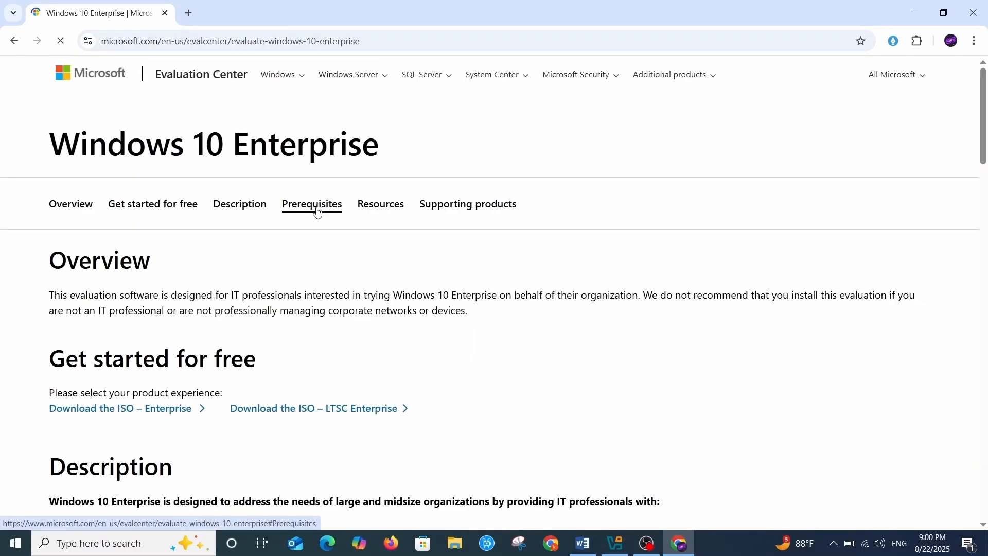
Download the 64-bit English (United States) Windows 10 Enterprise evaluation ISO and check it in the browser's downloads
{"action": "left_click", "coordinate": [130, 419]}
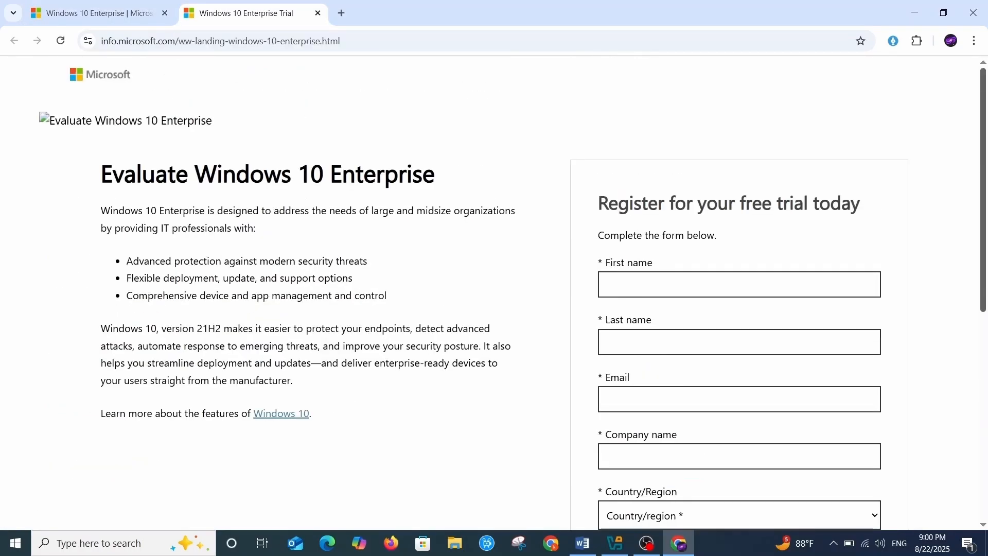
{"action": "scroll", "coordinate": [720, 360], "scroll_direction": "down", "scroll_amount": 7}
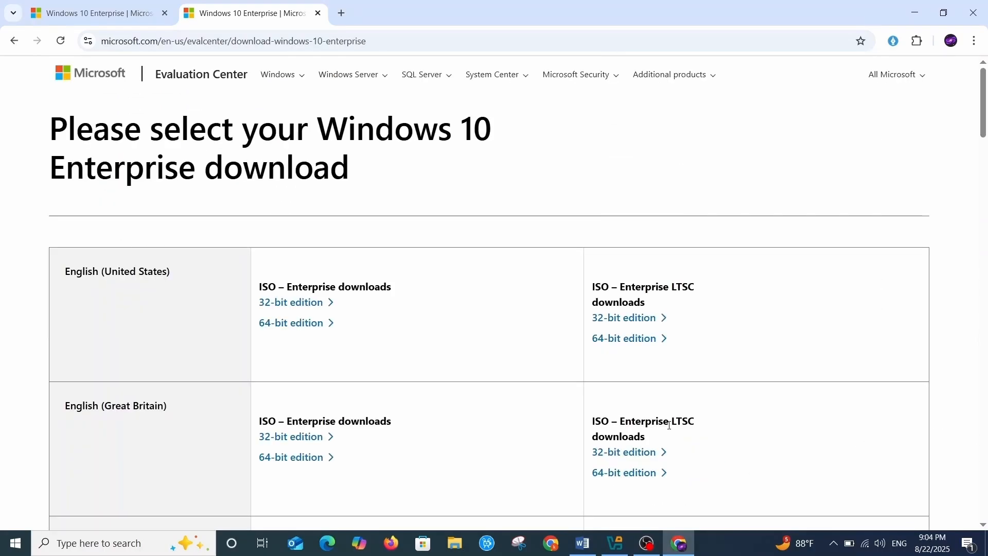
{"action": "left_click", "coordinate": [310, 333]}
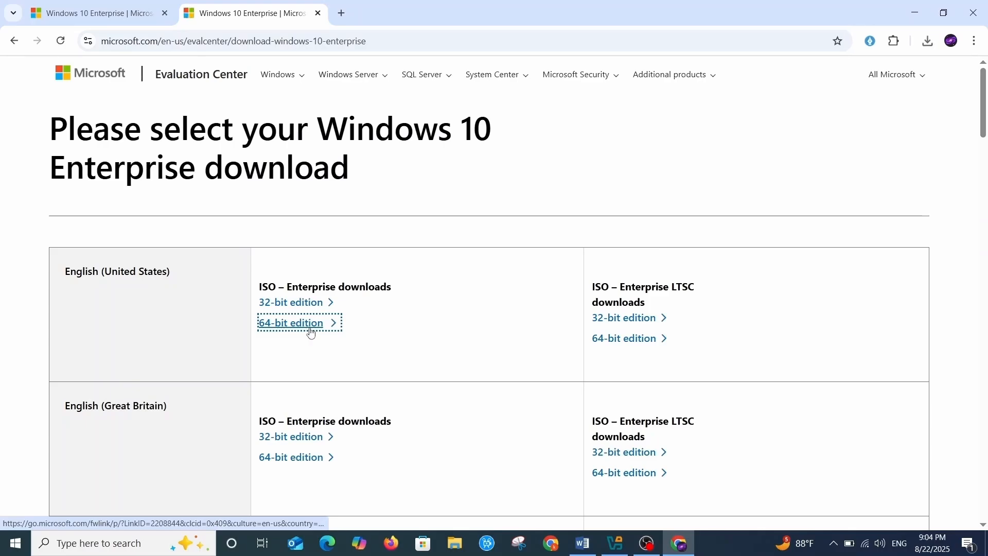
{"action": "left_click", "coordinate": [928, 42]}
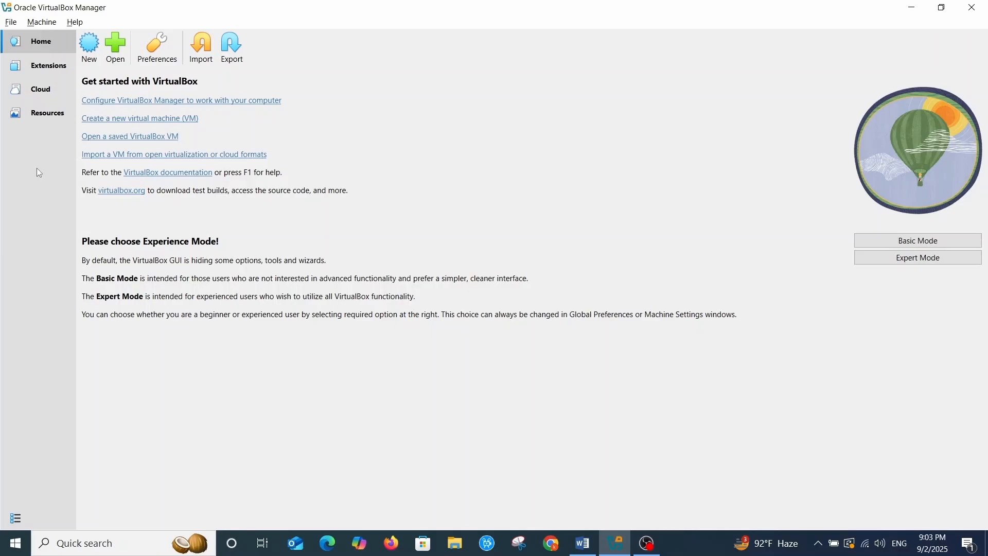
Start a new virtual machine named WIN10 and select the downloaded Windows 10 Enterprise evaluation ISO as its image
{"action": "left_click", "coordinate": [89, 50]}
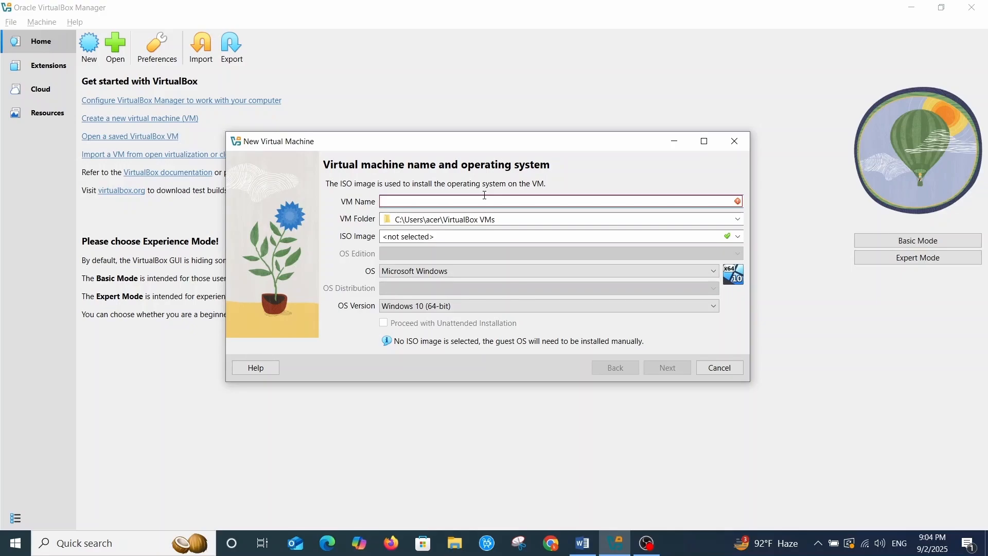
{"action": "type", "text": "WIN10"}
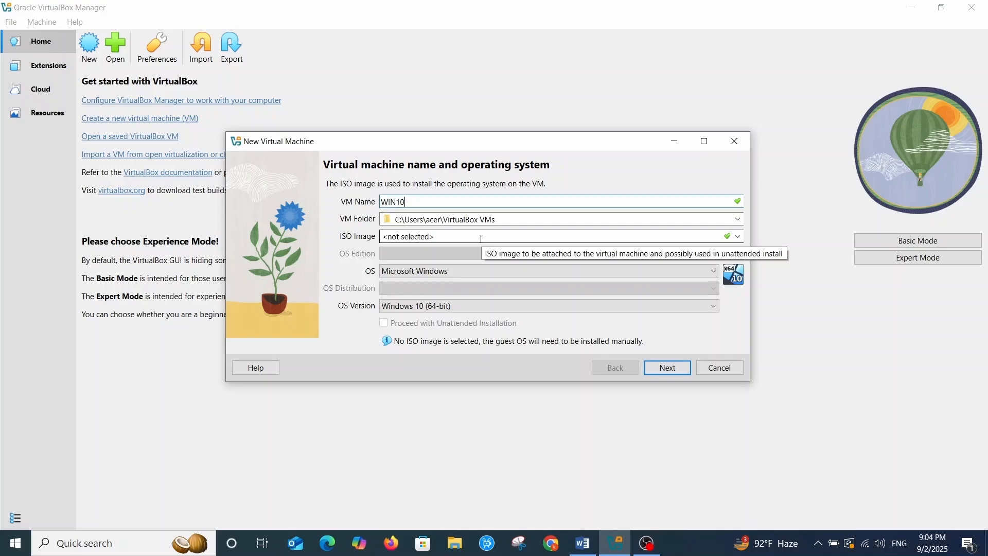
{"action": "left_click", "coordinate": [718, 238]}
{"action": "left_click", "coordinate": [459, 261]}
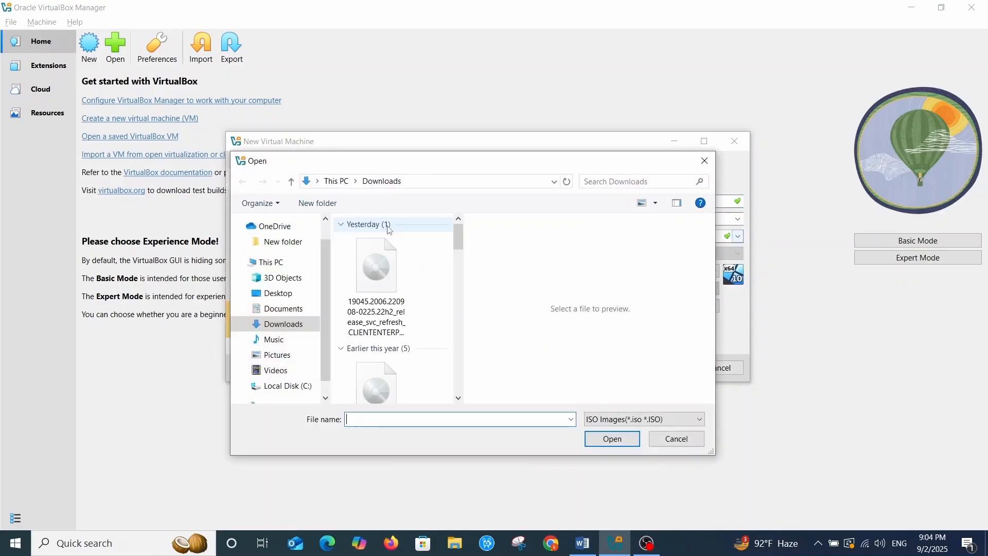
{"action": "left_click", "coordinate": [365, 262]}
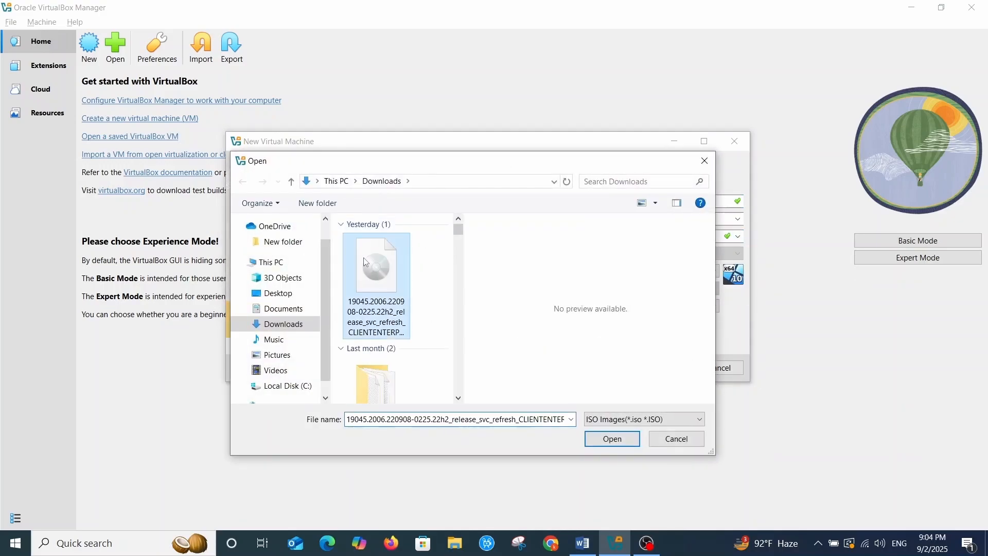
{"action": "left_click", "coordinate": [612, 440]}
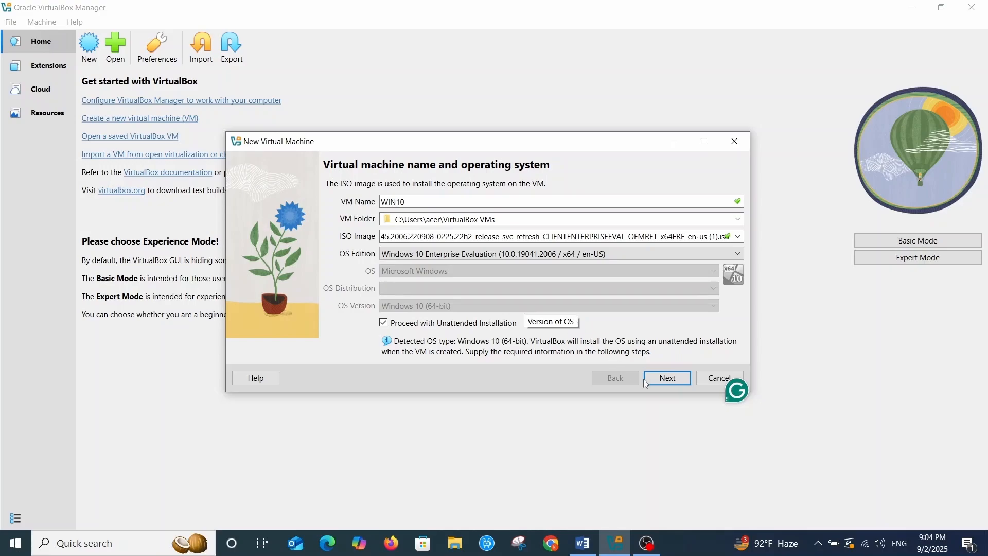
{"action": "left_click", "coordinate": [659, 380]}
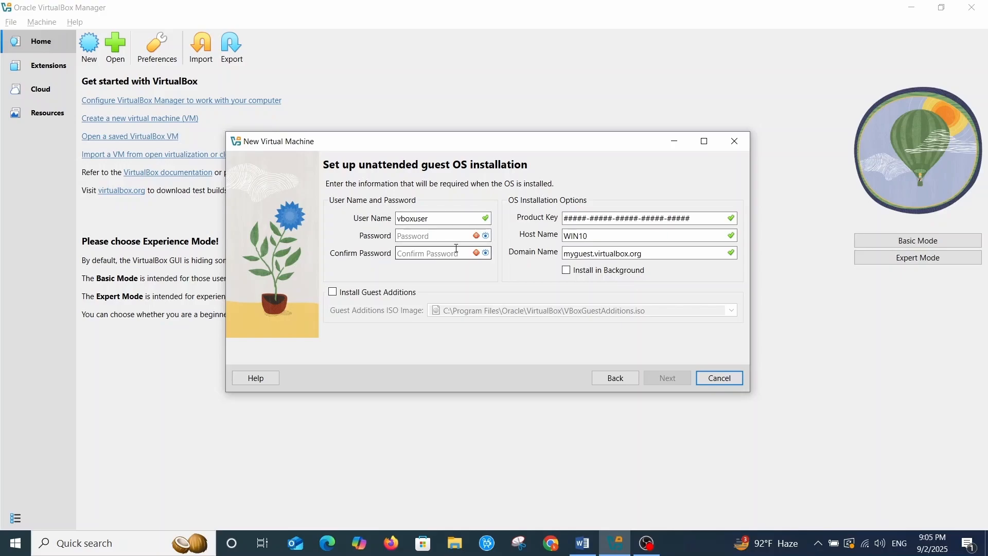
Replace the default user name for the unattended installation with User1
{"action": "left_click", "coordinate": [448, 217]}
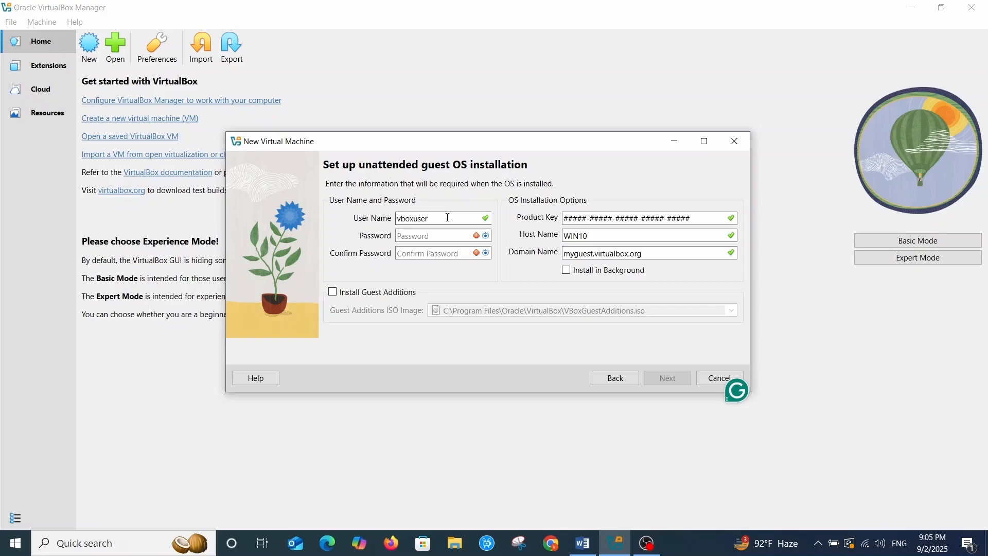
{"action": "key", "text": "BackSpace"}
{"action": "key", "text": "BackSpace"}
{"action": "key", "text": "BackSpace"}
{"action": "key", "text": "BackSpace"}
{"action": "key", "text": "BackSpace"}
{"action": "key", "text": "BackSpace"}
{"action": "key", "text": "BackSpace"}
{"action": "key", "text": "BackSpace"}
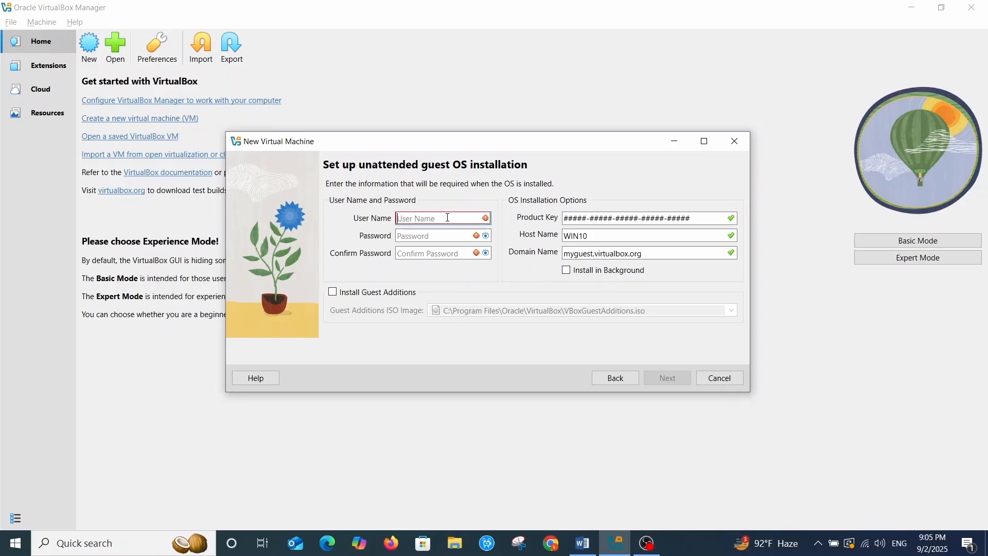
{"action": "type", "text": "User1"}
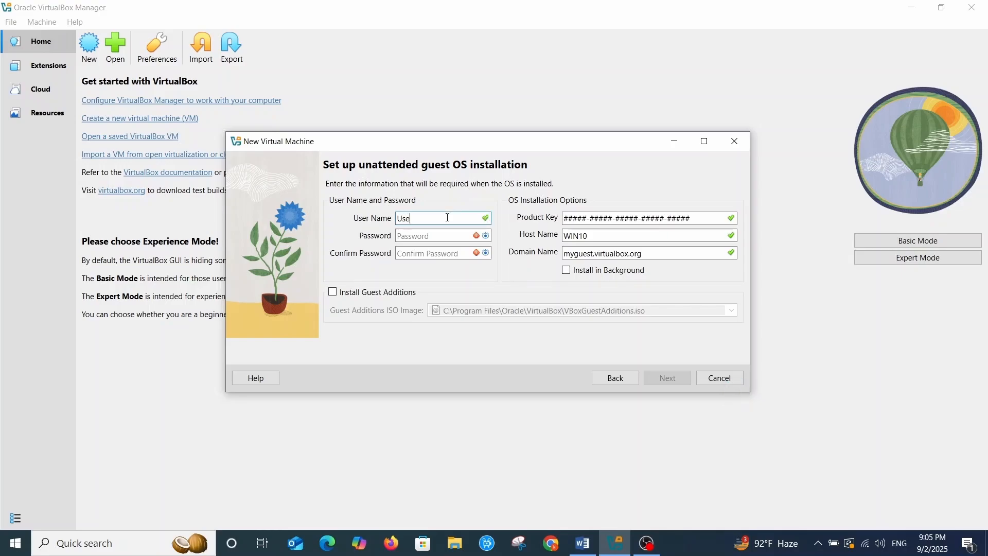
Enter the account password for the unattended installation and repeat it in the confirmation field
{"action": "left_click", "coordinate": [444, 239]}
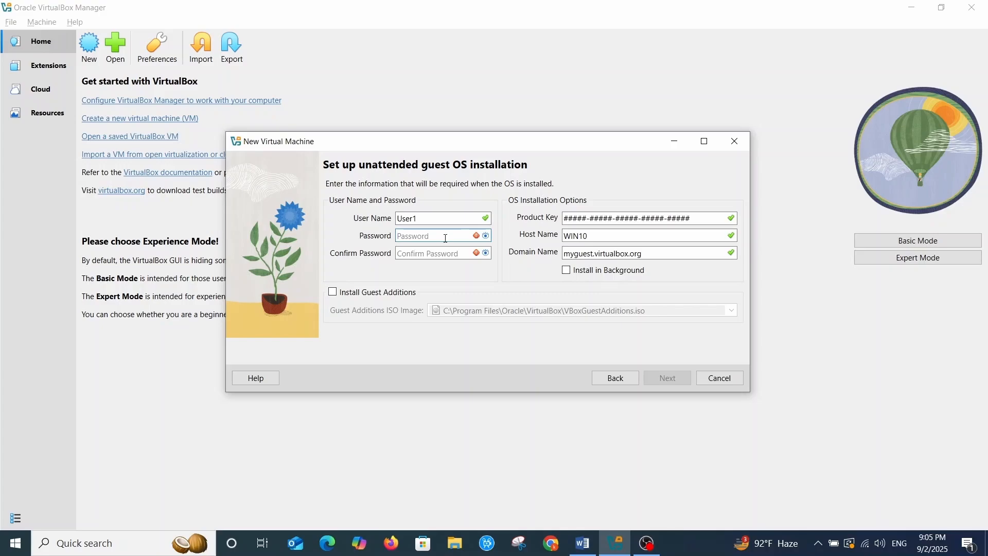
{"action": "type", "text": "•••••••"}
{"action": "key", "text": "BackSpace"}
{"action": "key", "text": "BackSpace"}
{"action": "key", "text": "BackSpace"}
{"action": "key", "text": "BackSpace"}
{"action": "key", "text": "BackSpace"}
{"action": "key", "text": "BackSpace"}
{"action": "key", "text": "BackSpace"}
{"action": "type", "text": "••••••••••••"}
{"action": "left_click", "coordinate": [451, 251]}
{"action": "type", "text": "•••"}
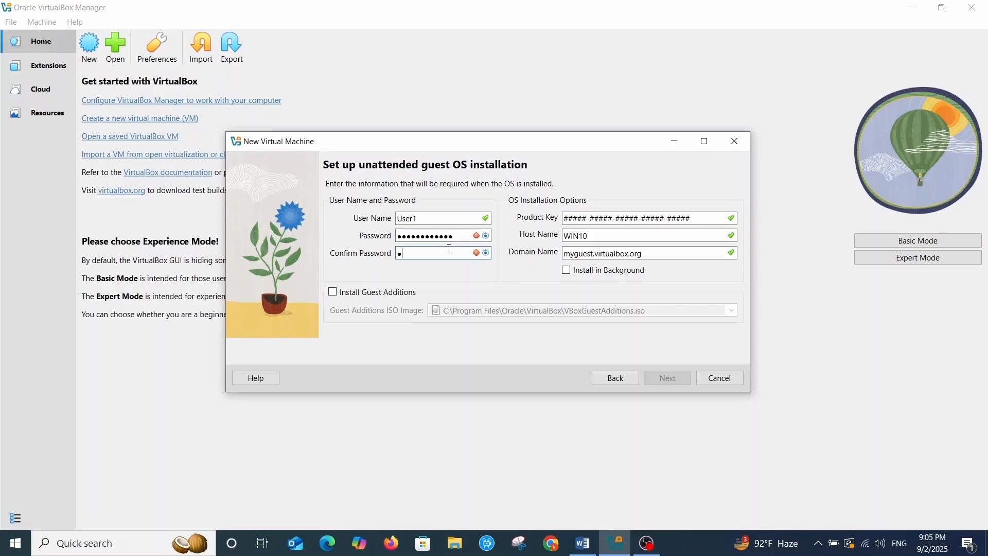
{"action": "type", "text": "••••••"}
{"action": "key", "text": "BackSpace"}
{"action": "key", "text": "BackSpace"}
{"action": "key", "text": "BackSpace"}
{"action": "key", "text": "BackSpace"}
{"action": "key", "text": "BackSpace"}
{"action": "key", "text": "BackSpace"}
{"action": "key", "text": "BackSpace"}
{"action": "key", "text": "BackSpace"}
{"action": "key", "text": "BackSpace"}
{"action": "type", "text": "••••••••••••"}
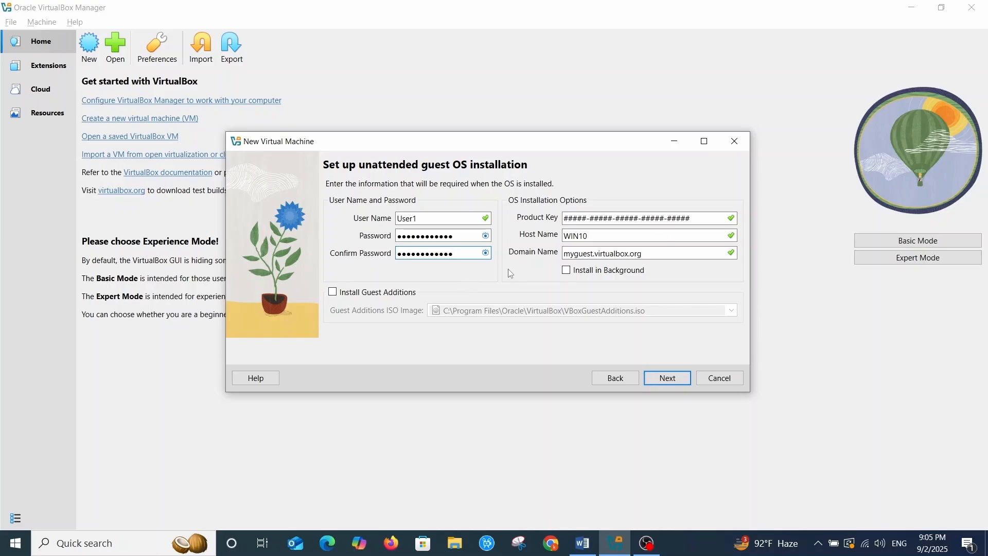
Enable Install Guest Additions using the default VBoxGuestAdditions.iso and continue to the virtual hardware settings
{"action": "left_click", "coordinate": [362, 294]}
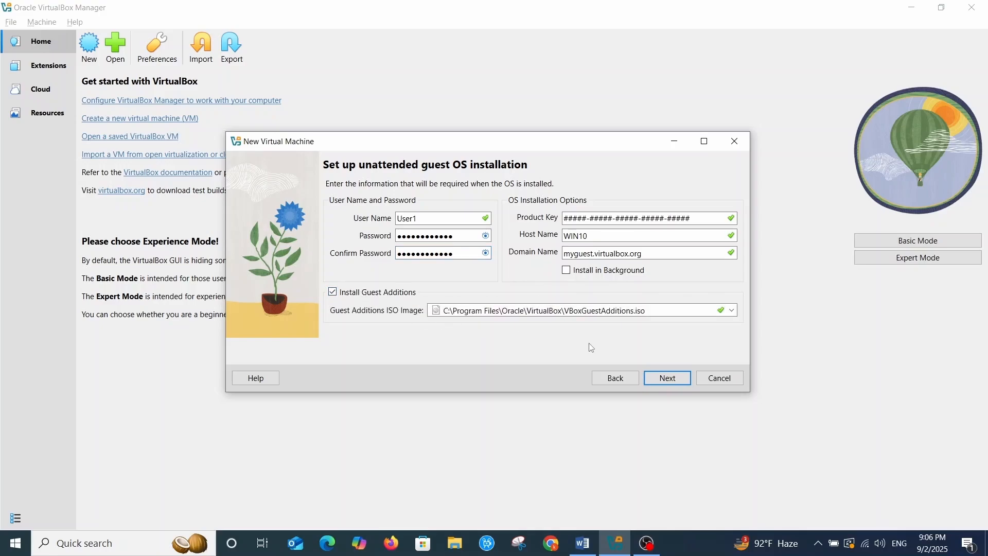
{"action": "left_click", "coordinate": [667, 378]}
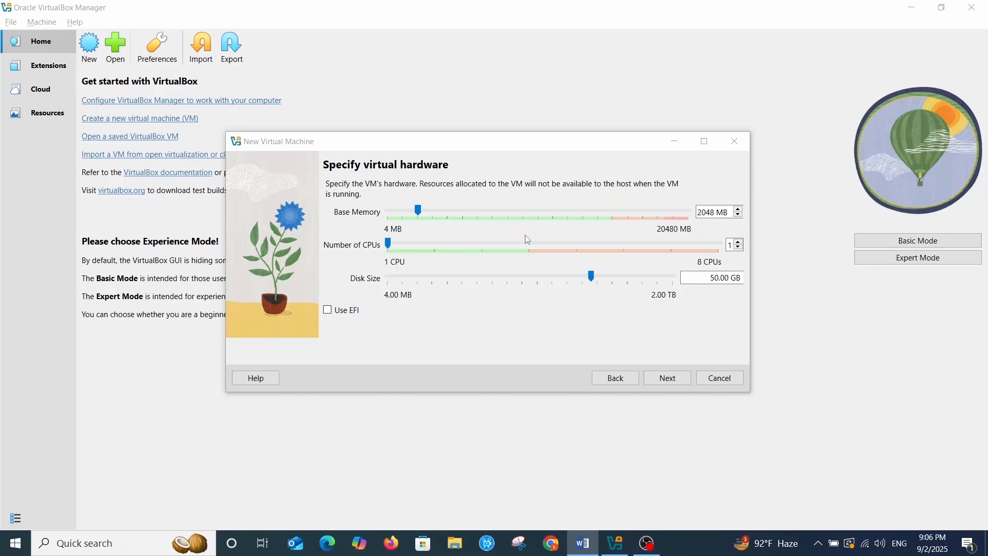
Set the virtual machine's base memory to 8192 MB, increase its number of CPUs, and continue through the wizard
{"action": "left_click", "coordinate": [521, 216]}
{"action": "left_click", "coordinate": [522, 216]}
{"action": "left_click", "coordinate": [523, 216]}
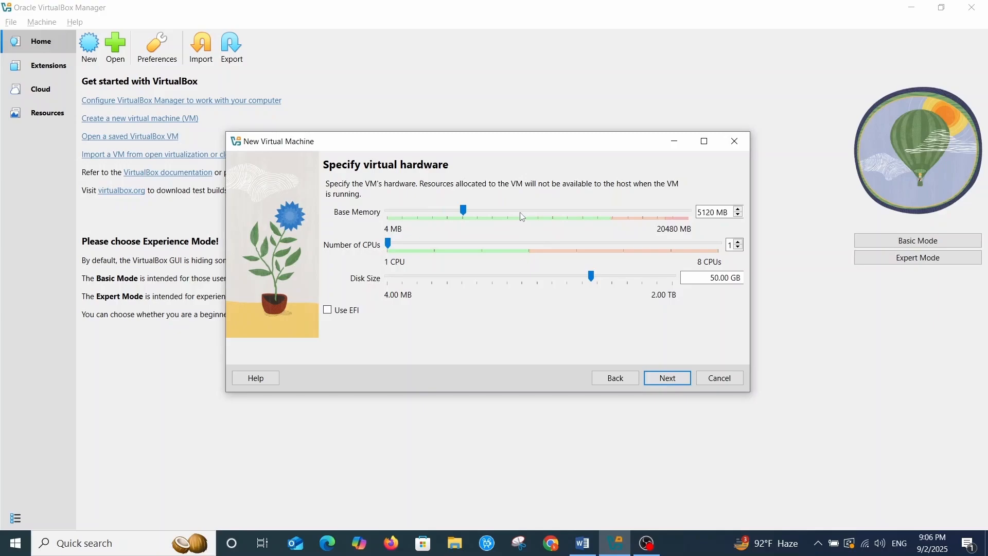
{"action": "left_click", "coordinate": [522, 216]}
{"action": "left_click", "coordinate": [522, 216]}
{"action": "left_click", "coordinate": [523, 216]}
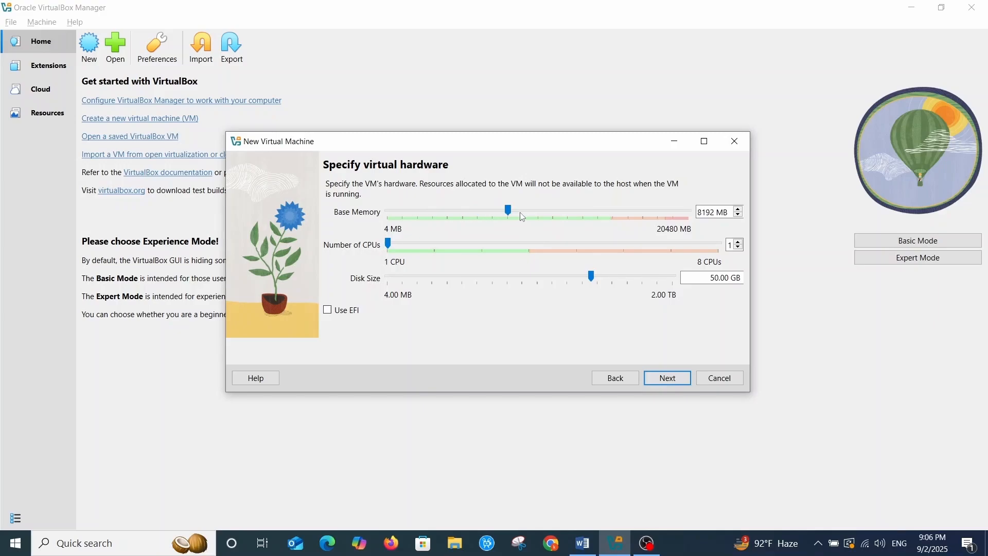
{"action": "left_click", "coordinate": [438, 247]}
{"action": "left_click", "coordinate": [669, 378]}
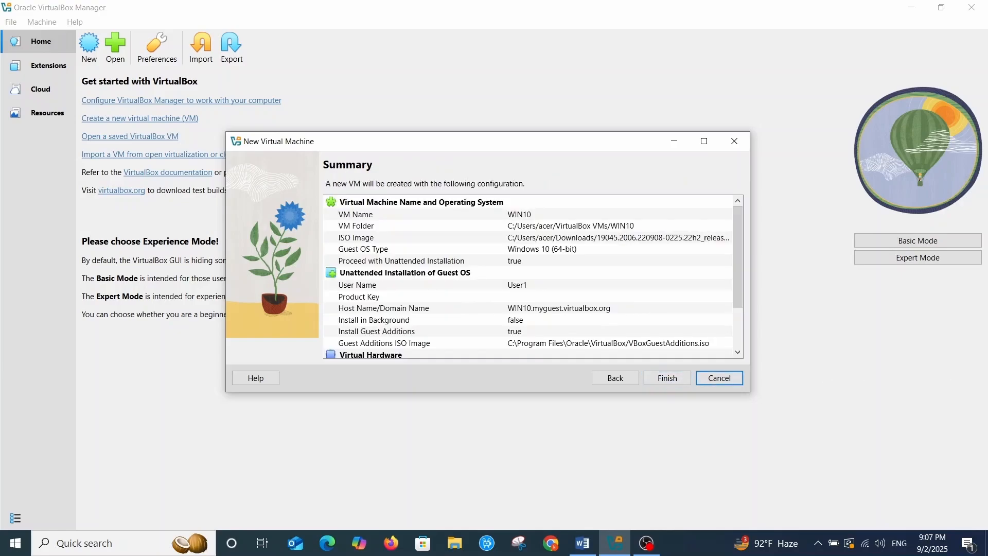
Finish the wizard to create the WIN10 virtual machine with the summarized configuration
{"action": "key", "text": "alt+Tab"}
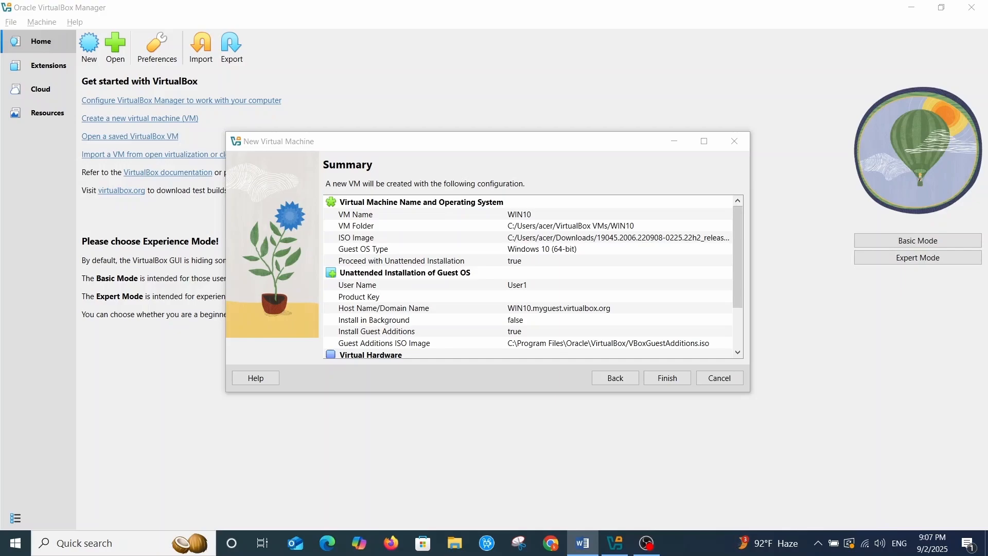
{"action": "left_click", "coordinate": [667, 378]}
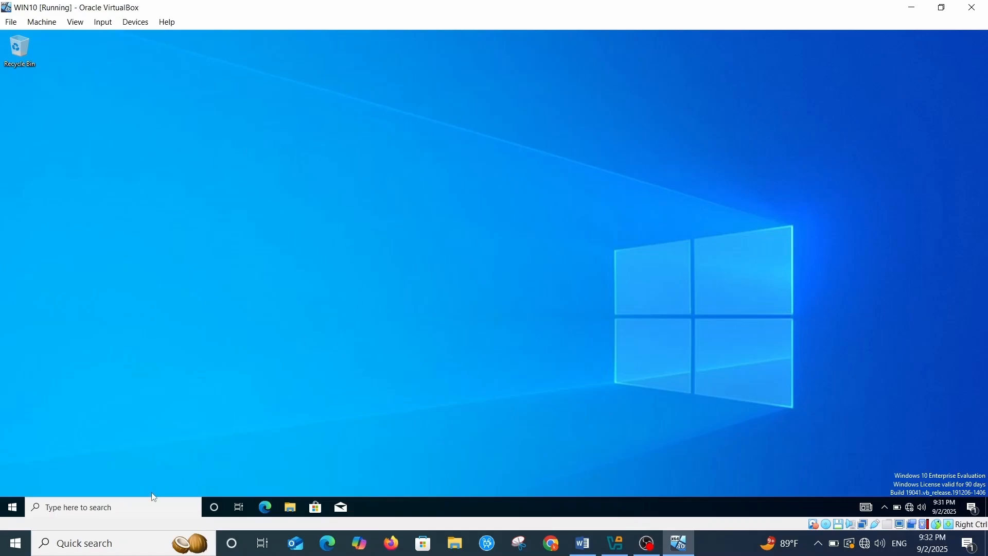
Close the running WIN10 virtual machine by powering off the machine
{"action": "left_click", "coordinate": [10, 508]}
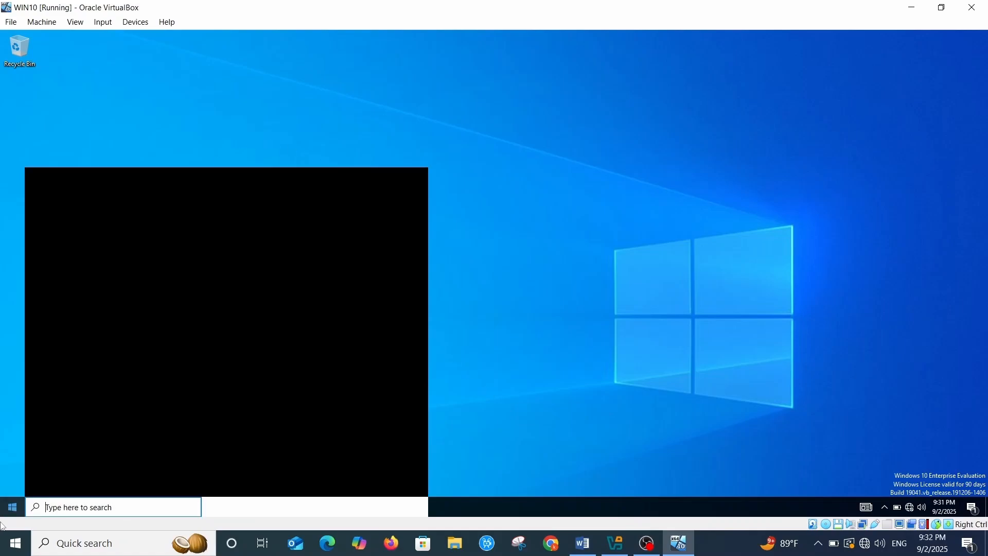
{"action": "left_click", "coordinate": [911, 7]}
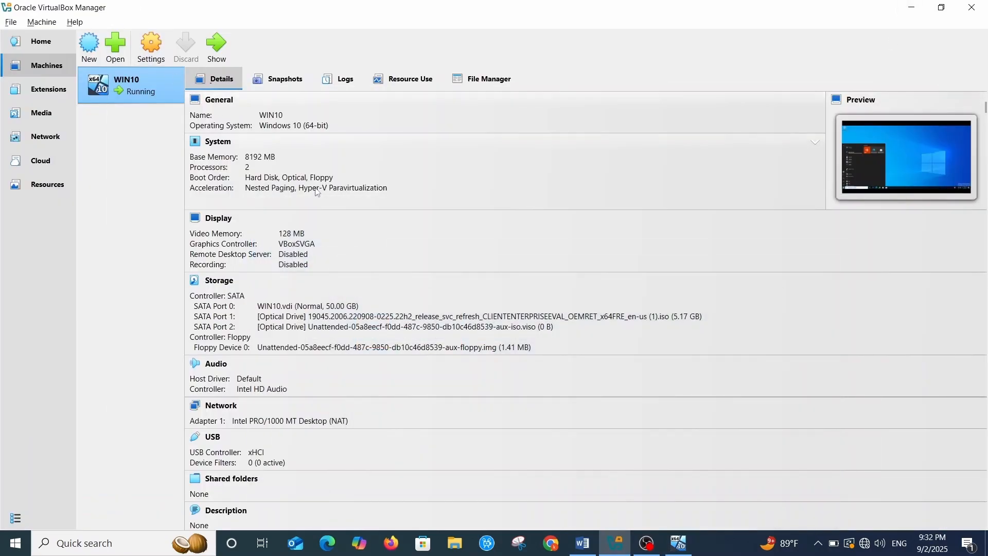
{"action": "left_click", "coordinate": [678, 542]}
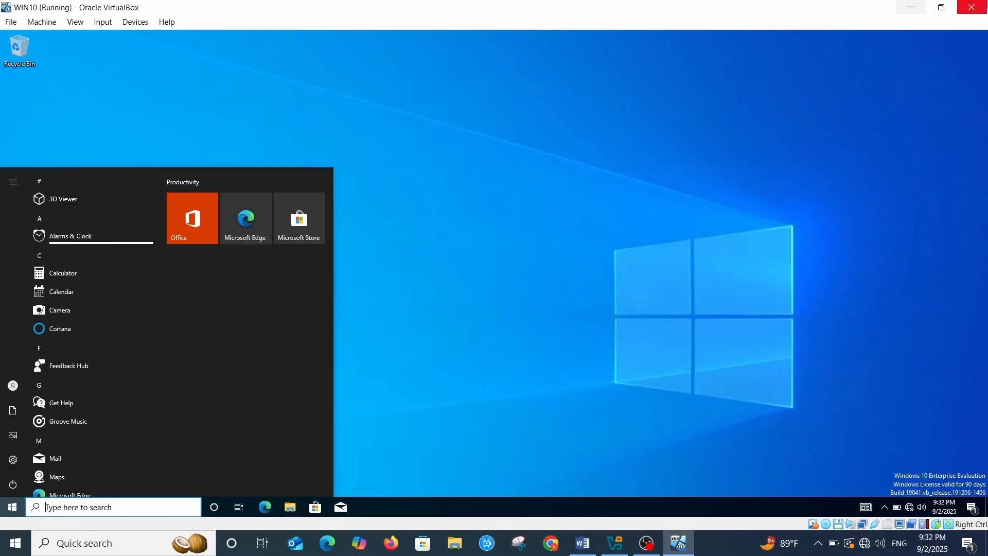
{"action": "left_click", "coordinate": [972, 7]}
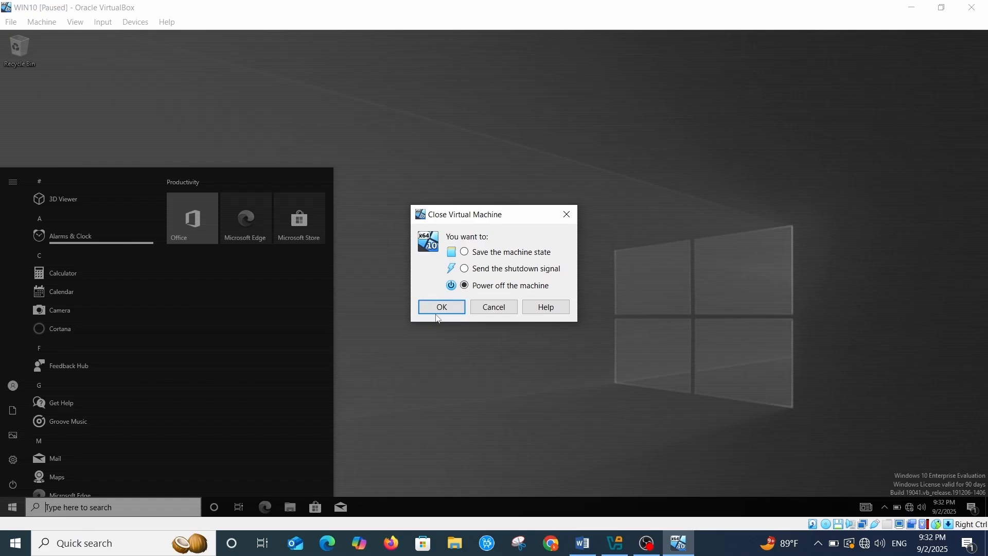
{"action": "left_click", "coordinate": [440, 308]}
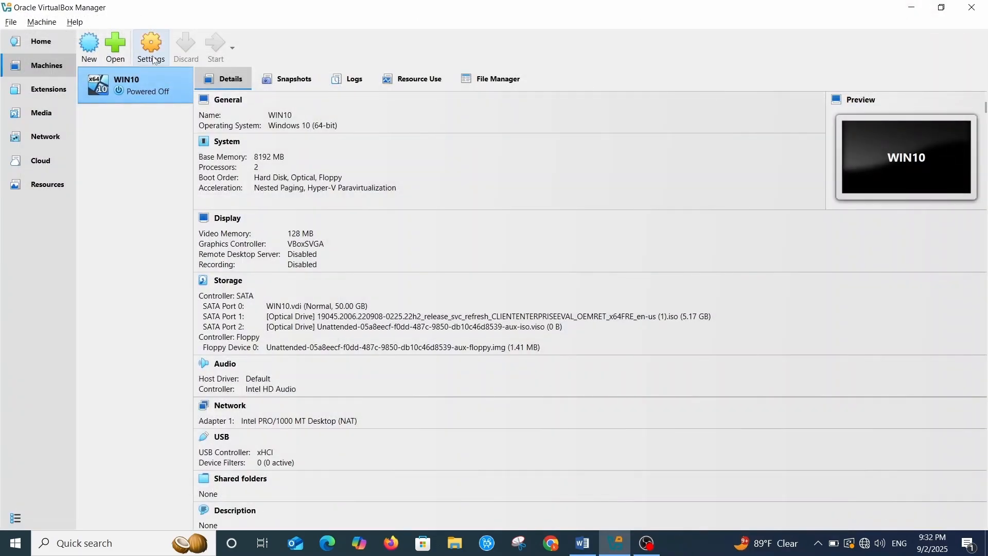
In the WIN10 machine's system settings, reduce the base memory to 4096 MB
{"action": "left_click", "coordinate": [155, 60]}
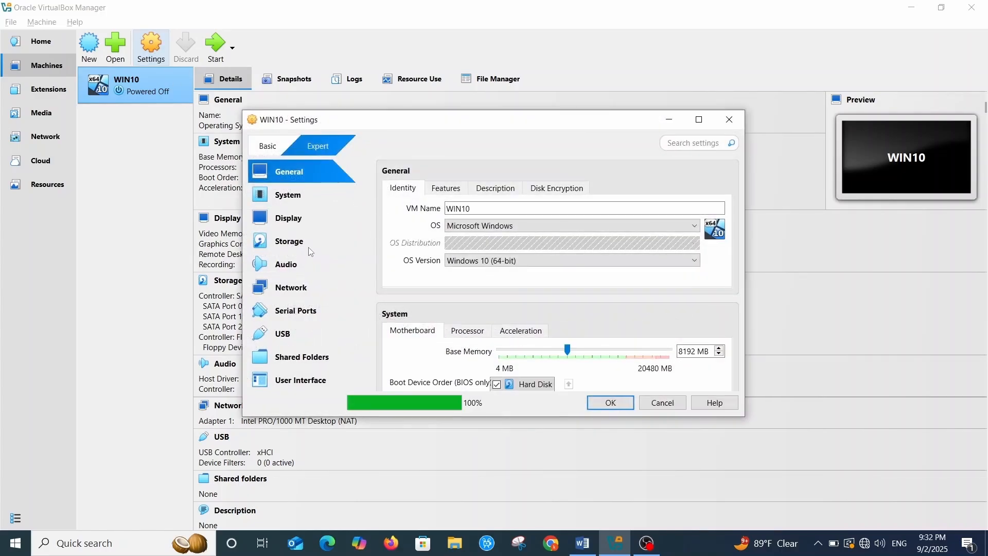
{"action": "left_click", "coordinate": [289, 202]}
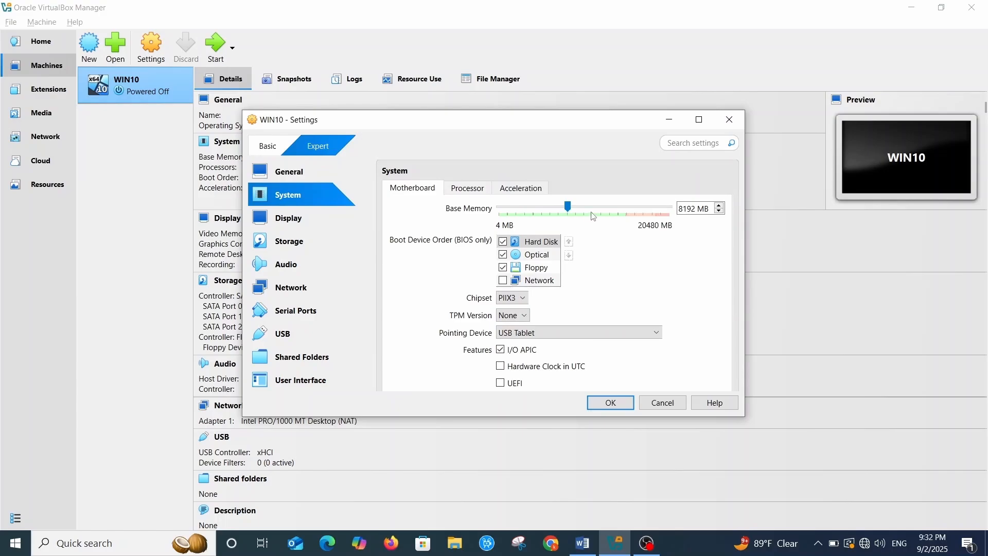
{"action": "left_click", "coordinate": [535, 208]}
{"action": "left_click", "coordinate": [535, 208]}
{"action": "left_click", "coordinate": [535, 208]}
{"action": "left_click", "coordinate": [535, 209]}
Set the WIN10 machine's number of CPUs to 1 and save the settings
{"action": "left_click", "coordinate": [470, 189]}
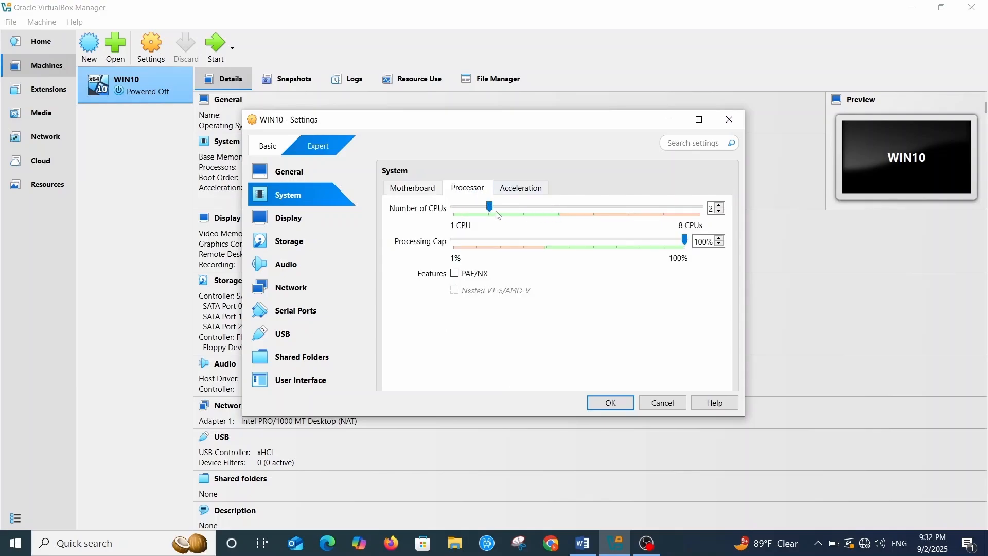
{"action": "left_click_drag", "start_coordinate": [490, 207], "coordinate": [457, 212]}
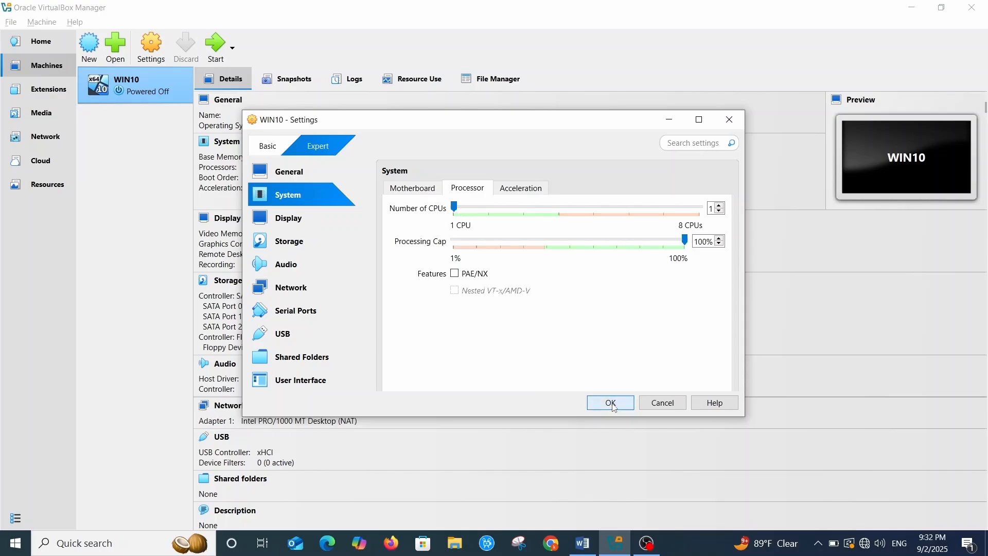
{"action": "left_click", "coordinate": [612, 403]}
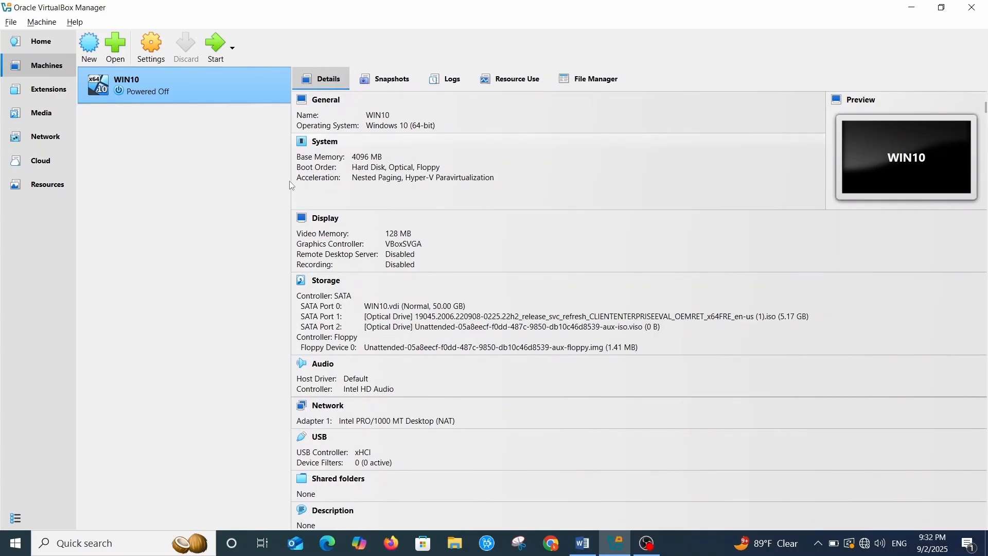
{"action": "left_click", "coordinate": [42, 22]}
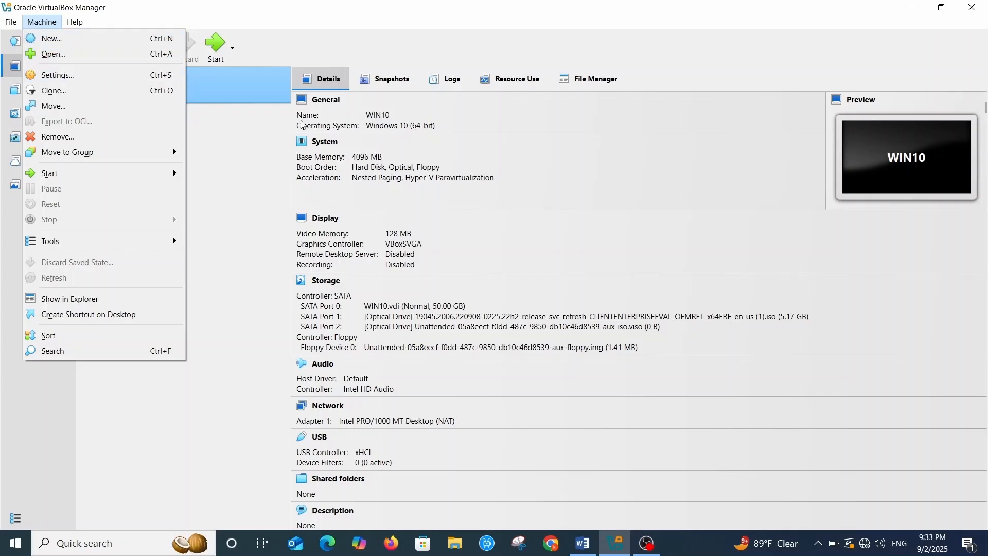
{"action": "left_click", "coordinate": [252, 142]}
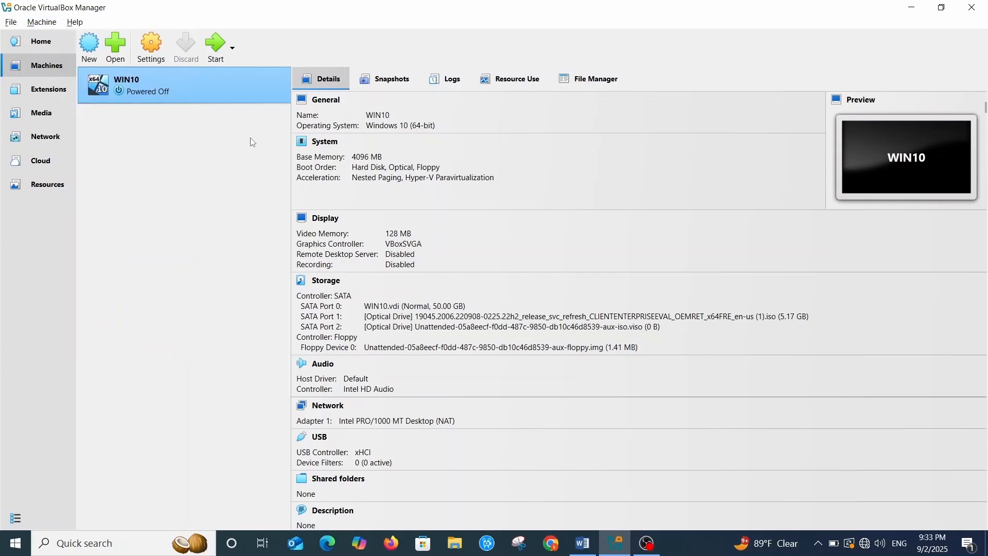